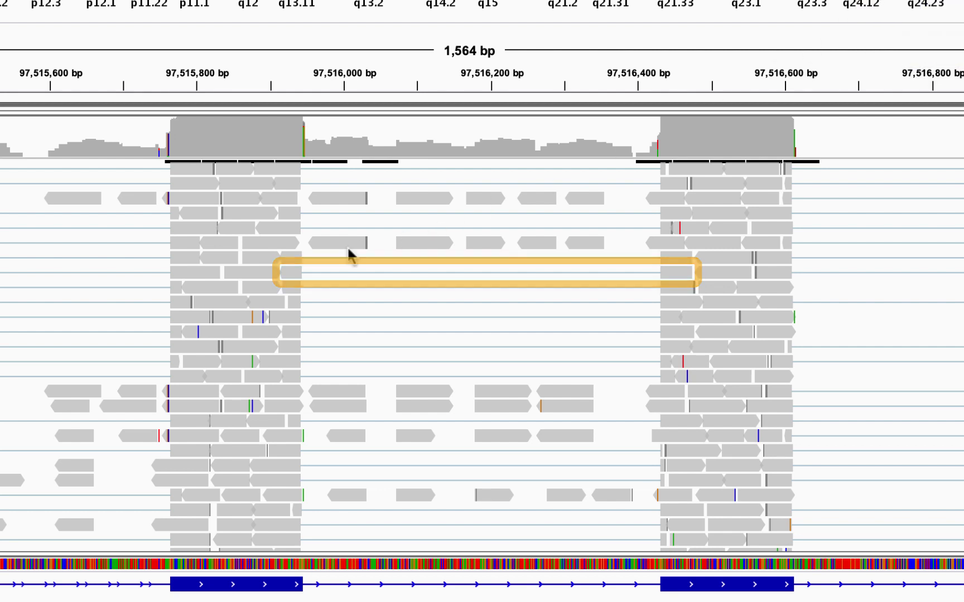
pyautogui.click(287, 271)
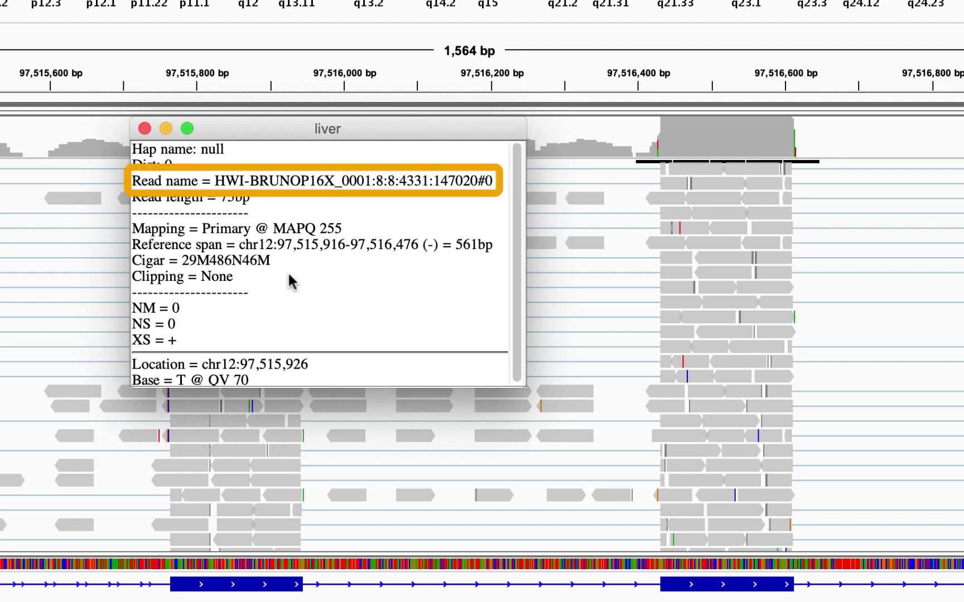
pyautogui.click(144, 129)
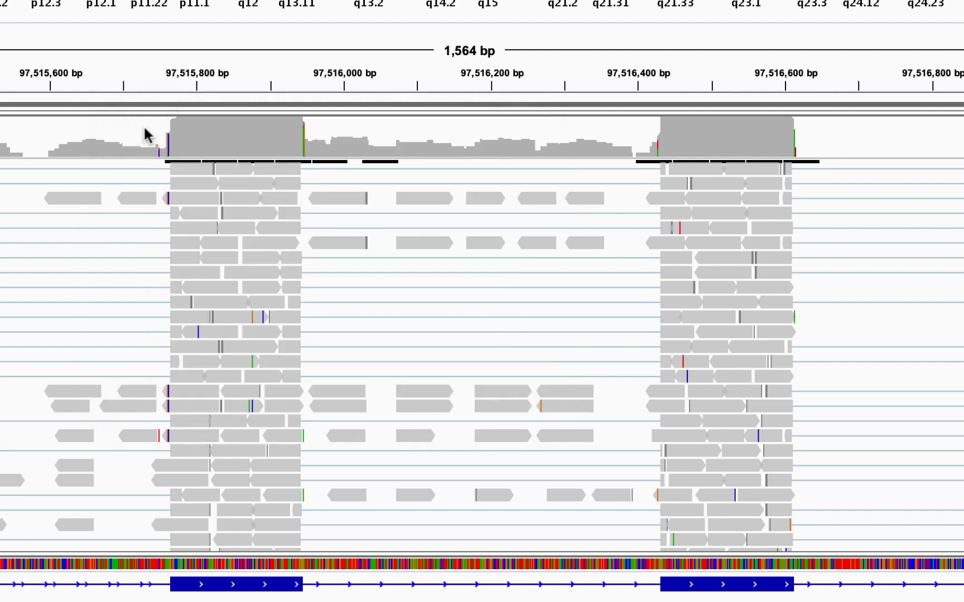
pyautogui.click(671, 271)
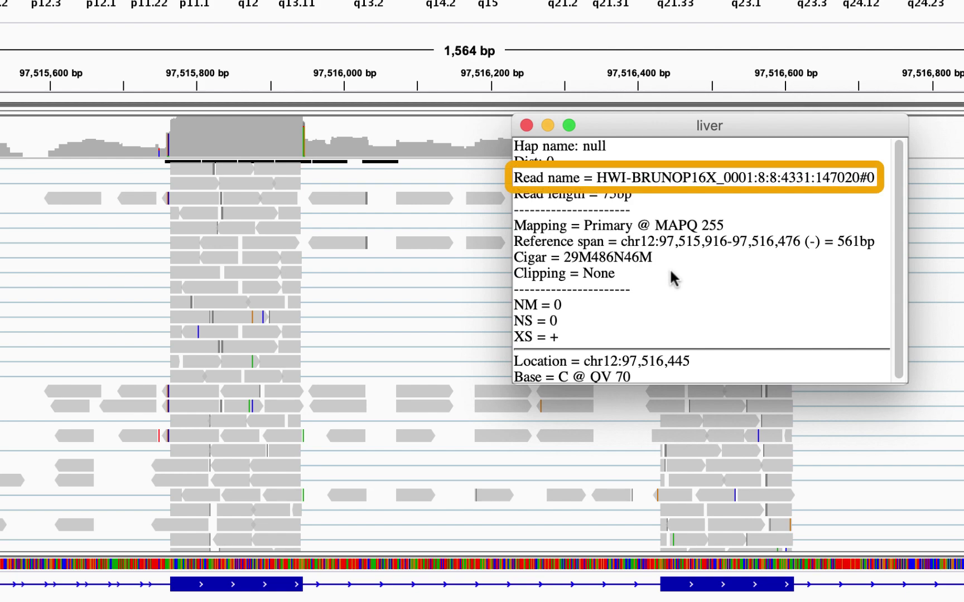
pyautogui.click(526, 125)
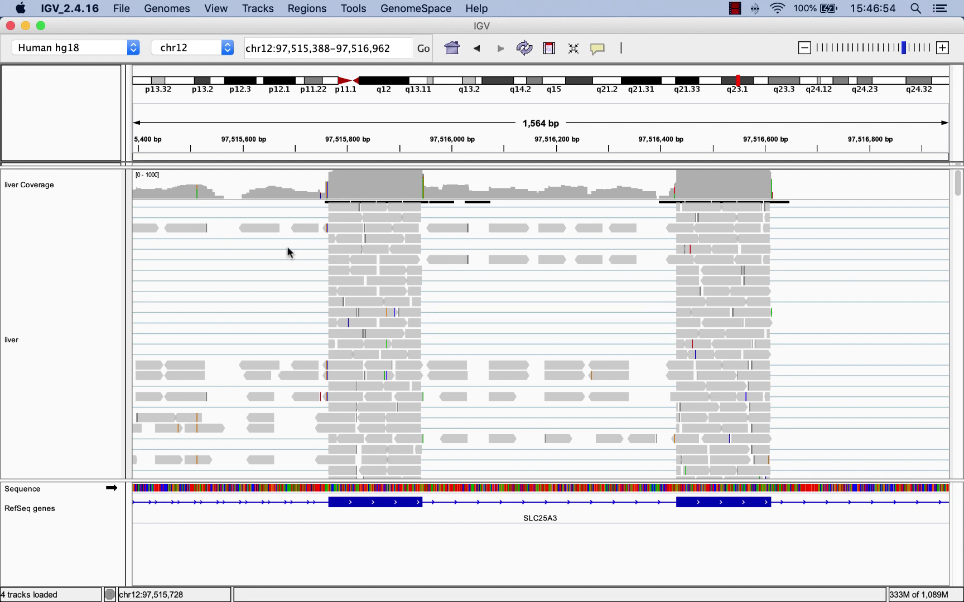
# Add a splice-junction track for the liver alignments from the track's context menu
pyautogui.rightClick(98, 304)
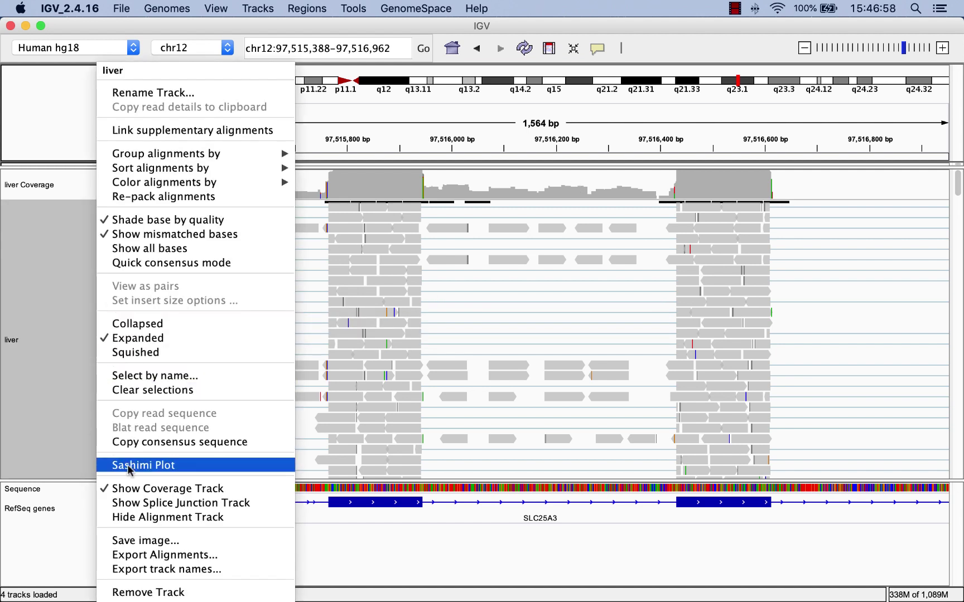
pyautogui.click(124, 504)
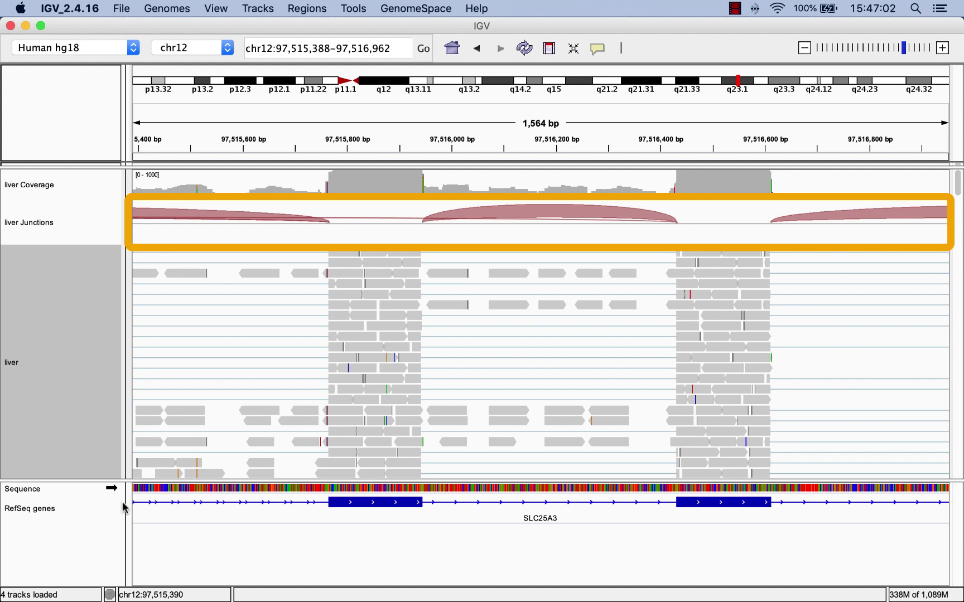
# Set the liver Junctions track height to 150
pyautogui.rightClick(91, 233)
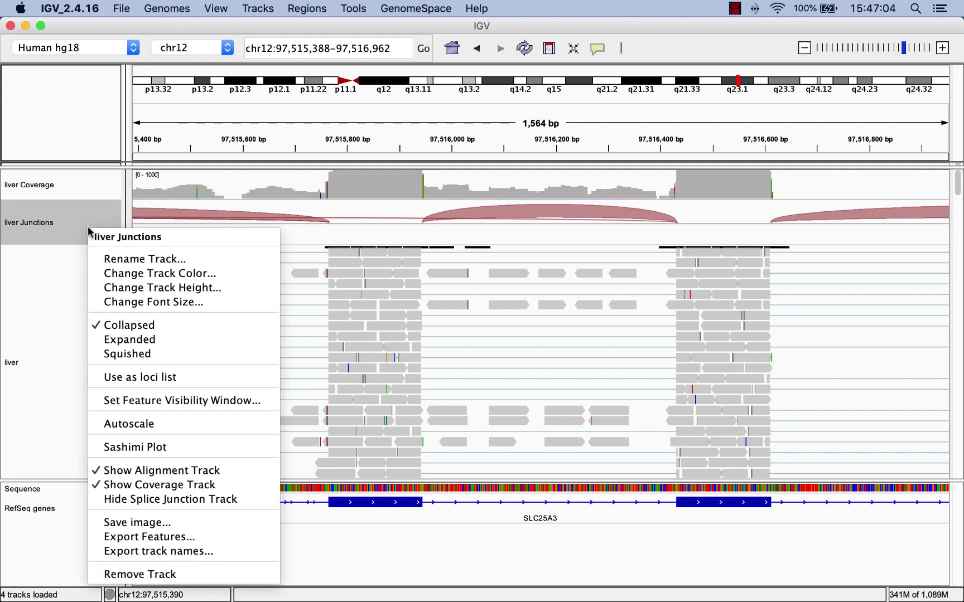
pyautogui.click(118, 288)
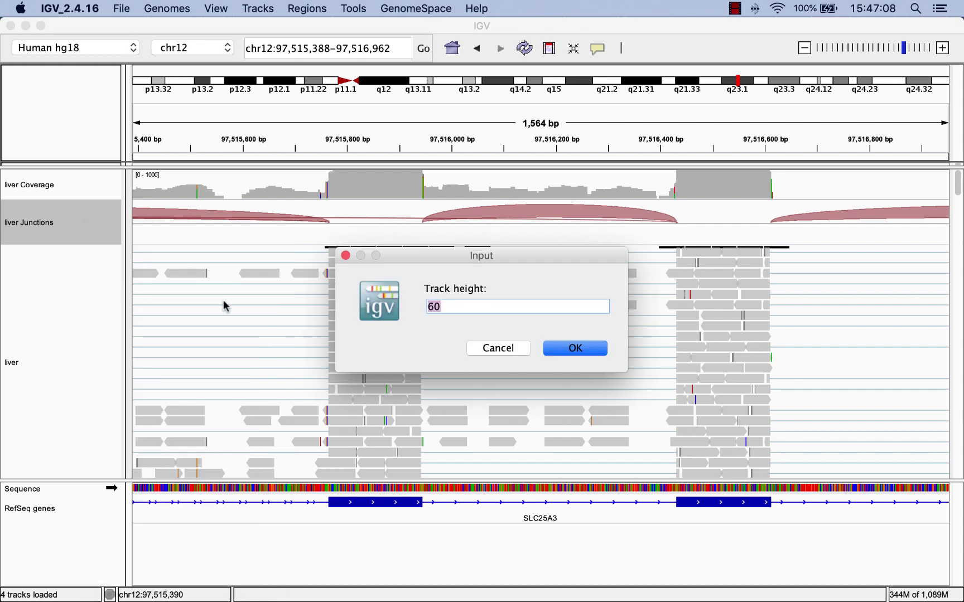
pyautogui.write('150')
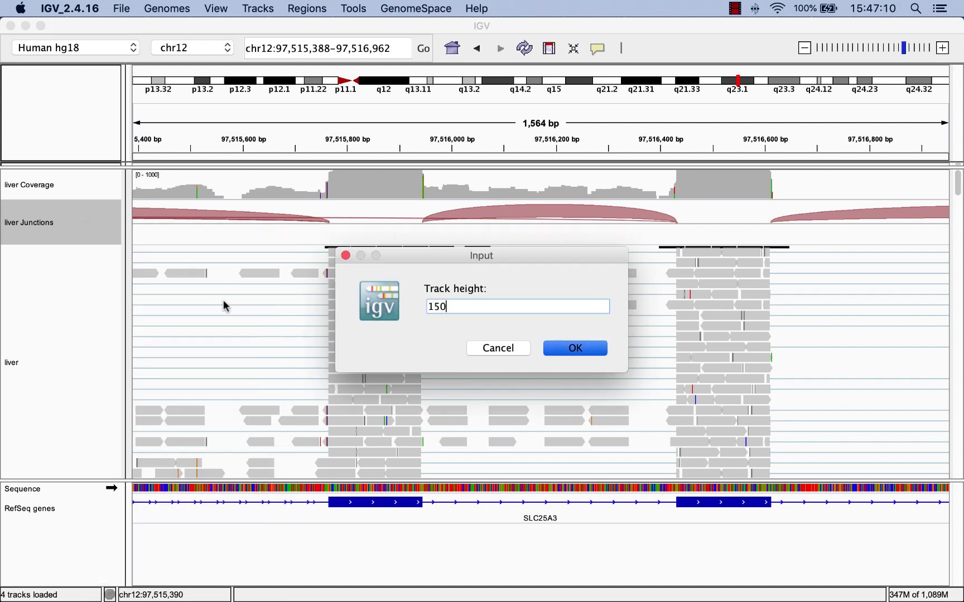
pyautogui.press('Return')
# Change the liver Coverage track height from 40 to 80
pyautogui.rightClick(94, 190)
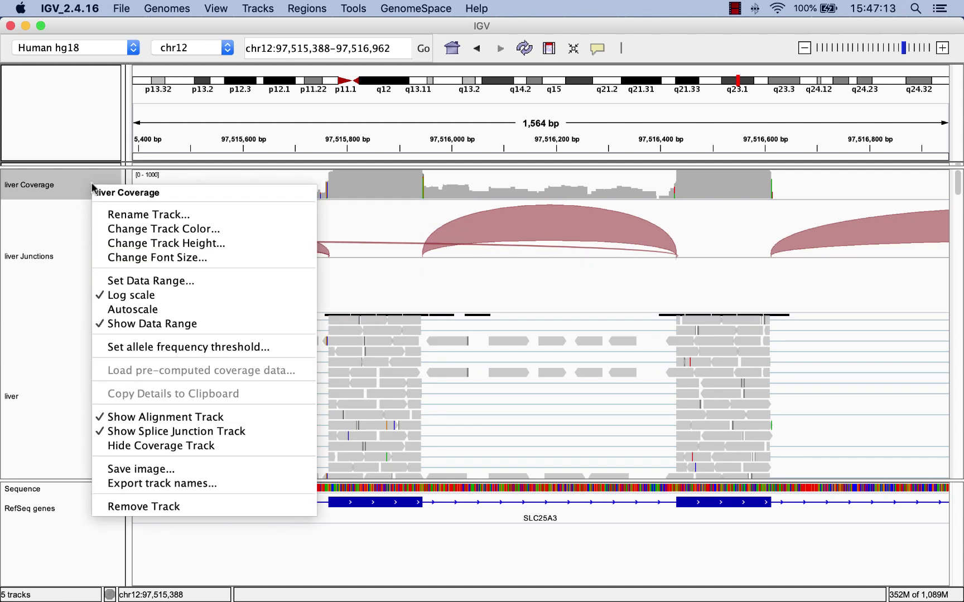
pyautogui.click(107, 243)
pyautogui.press('BackSpace')
pyautogui.write('80')
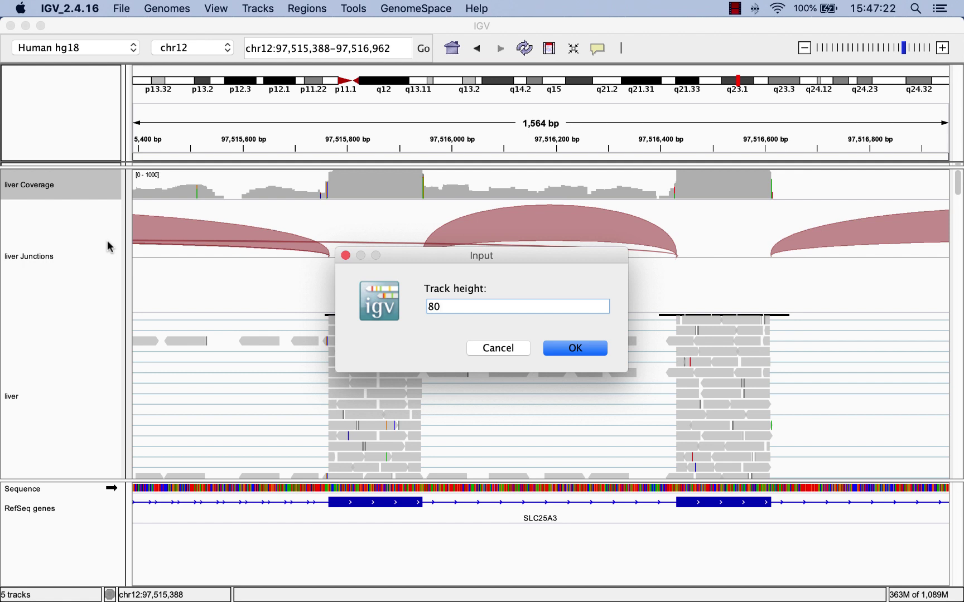
pyautogui.press('Return')
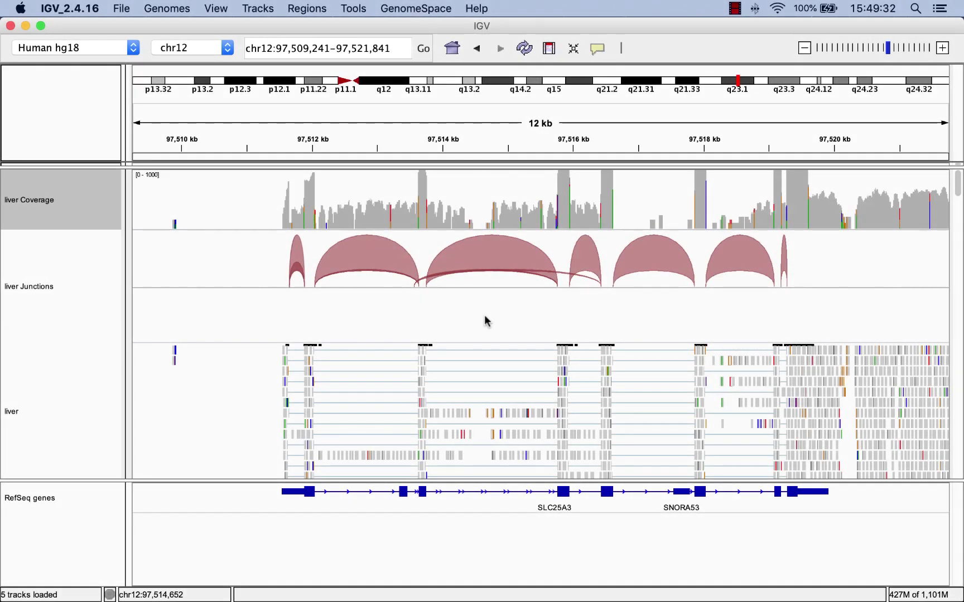
pyautogui.click(491, 249)
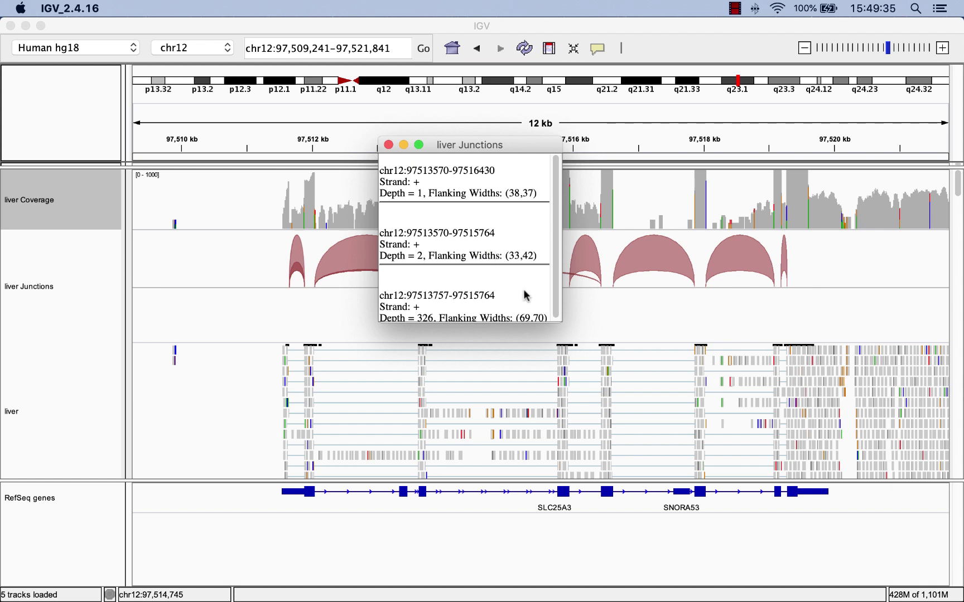
pyautogui.moveTo(561, 322); pyautogui.dragTo(566, 345)
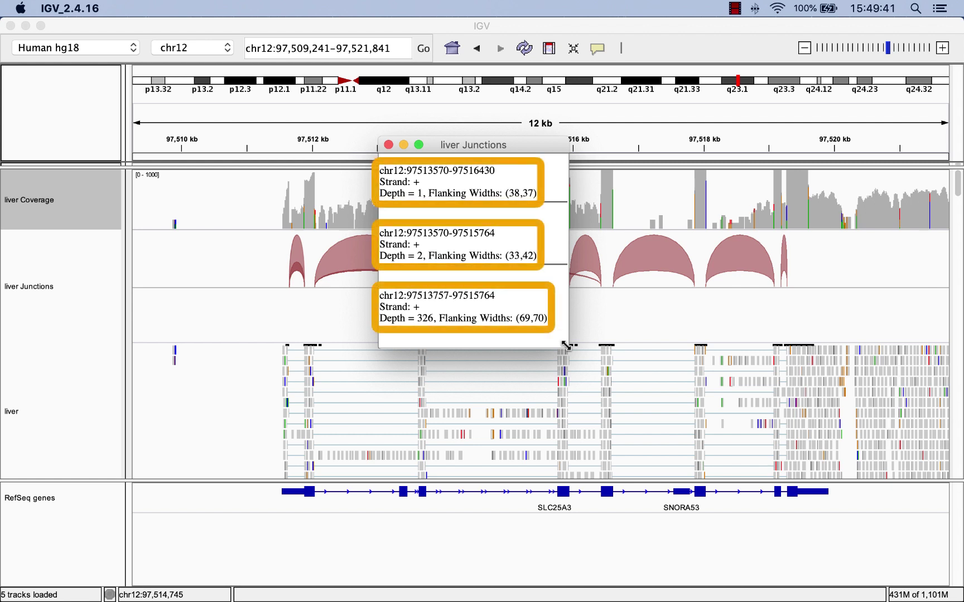
pyautogui.click(389, 145)
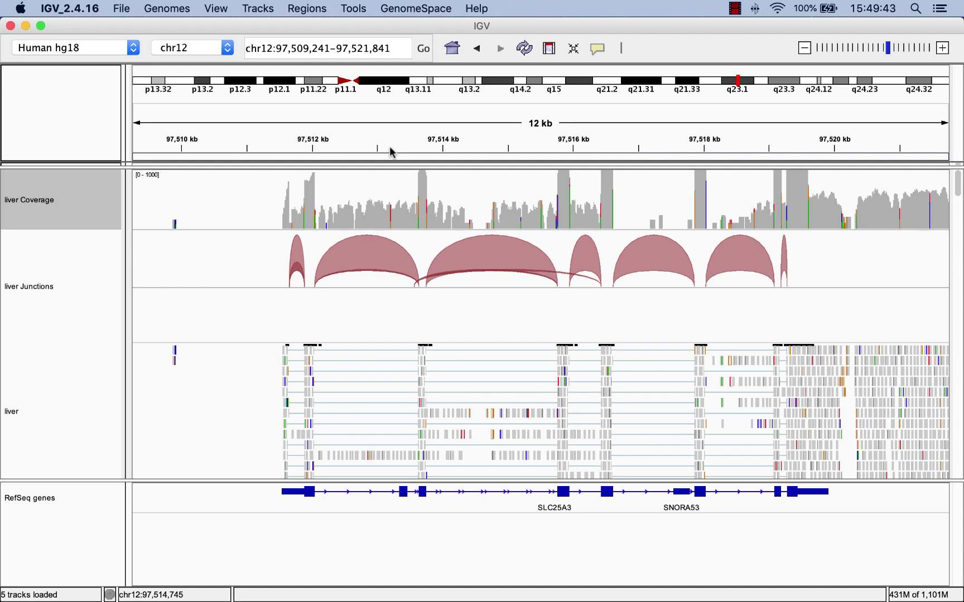
# Expand the liver Junctions track and inspect the main junction arc's depth
pyautogui.rightClick(94, 268)
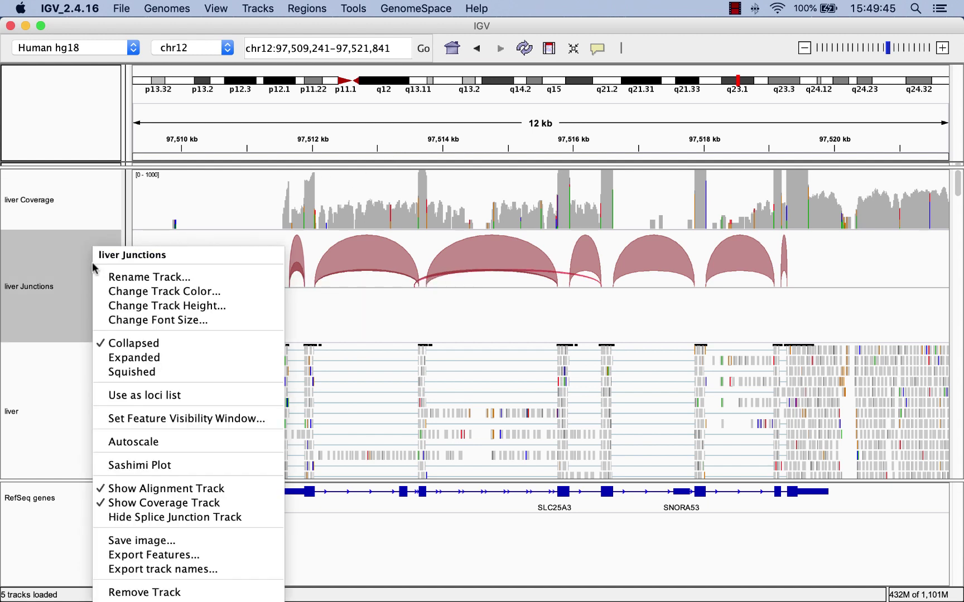
pyautogui.click(123, 358)
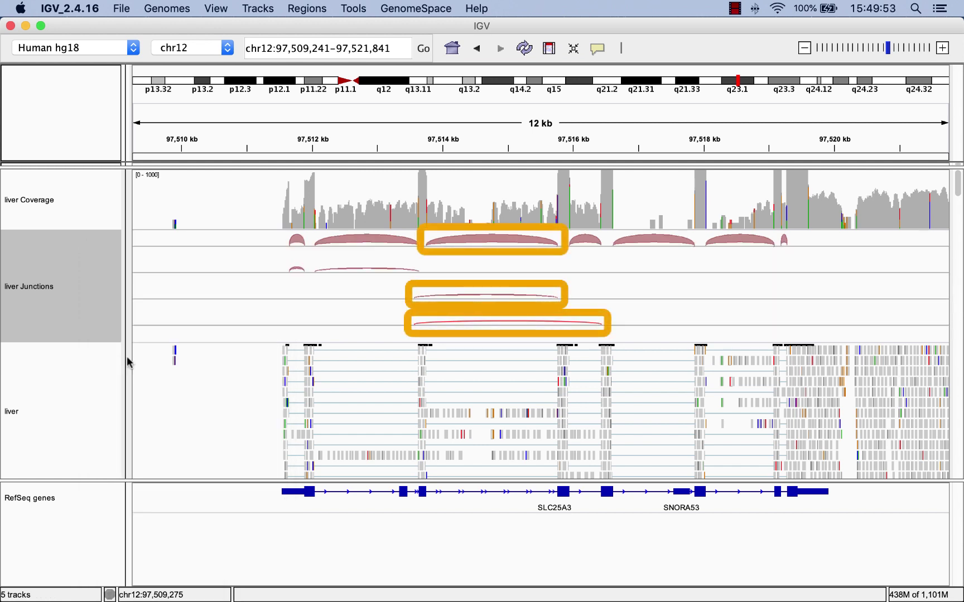
pyautogui.click(477, 236)
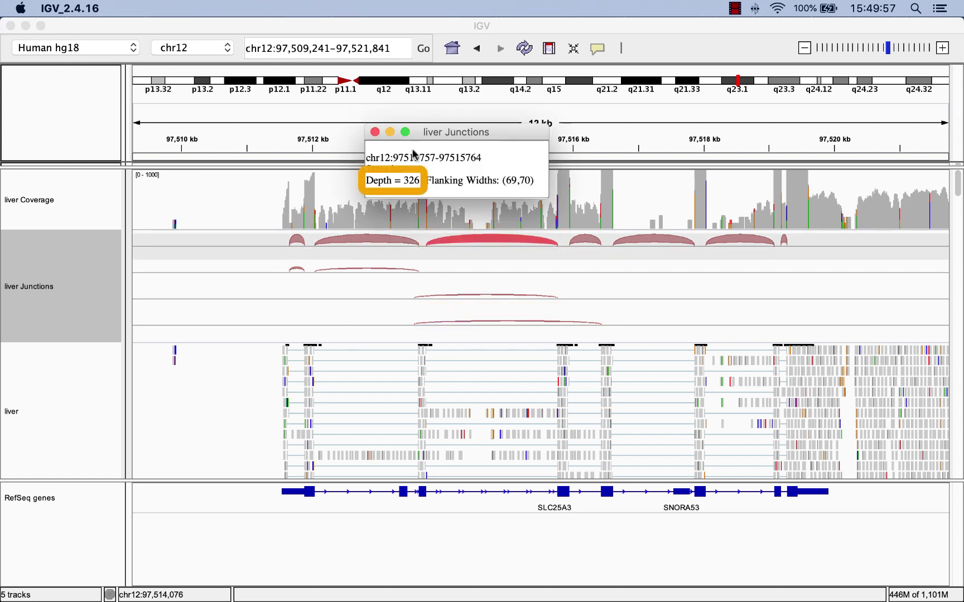
pyautogui.click(375, 132)
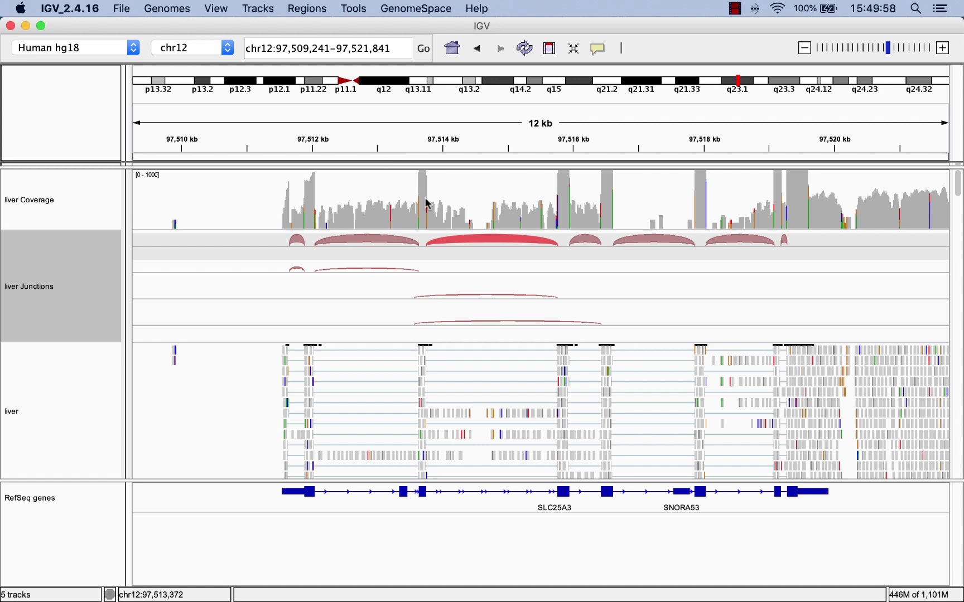
# View the two lower junction arcs' details (Depth 2, Depth 1) and close both popups
pyautogui.click(467, 294)
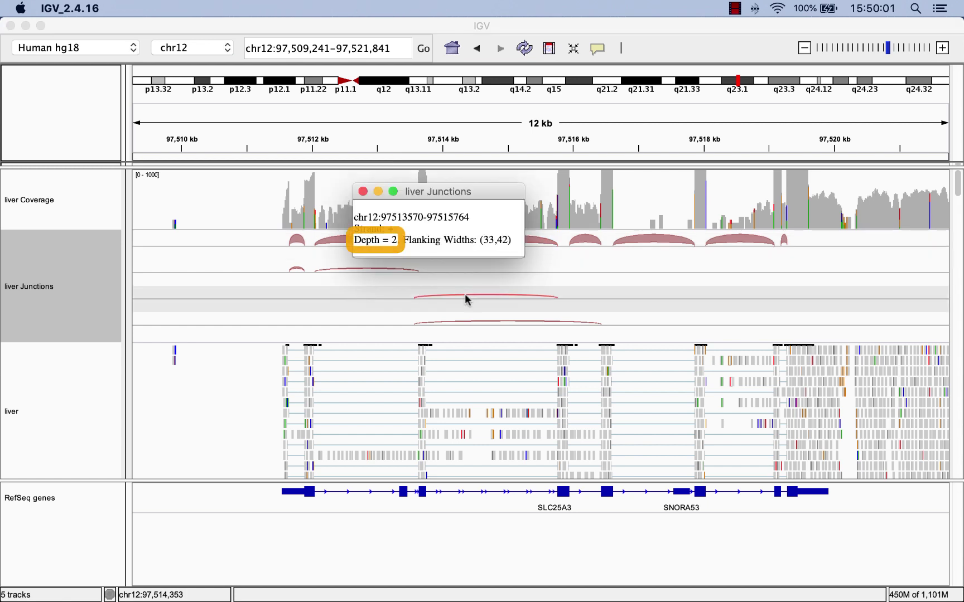
pyautogui.click(362, 191)
pyautogui.click(475, 323)
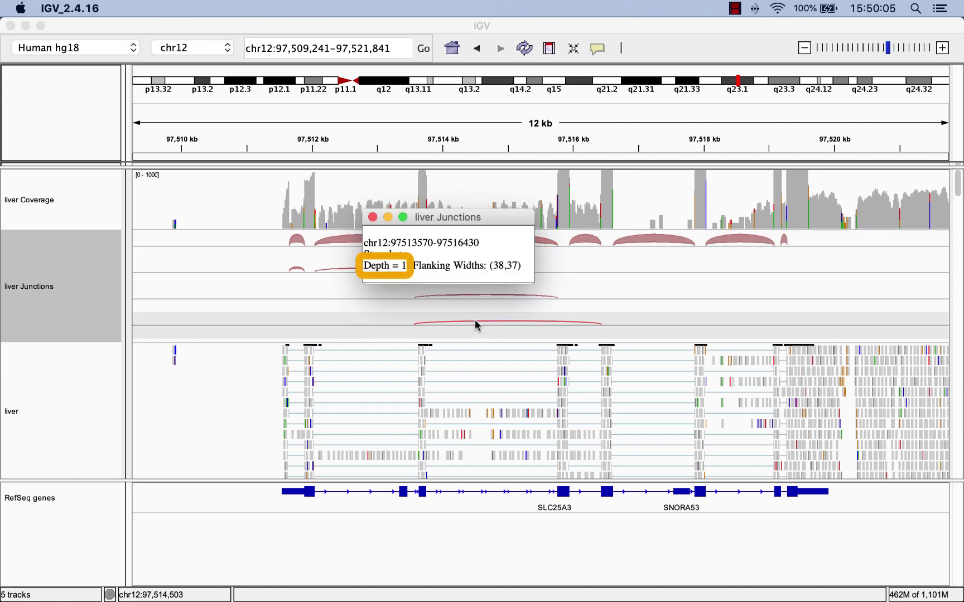
pyautogui.click(372, 217)
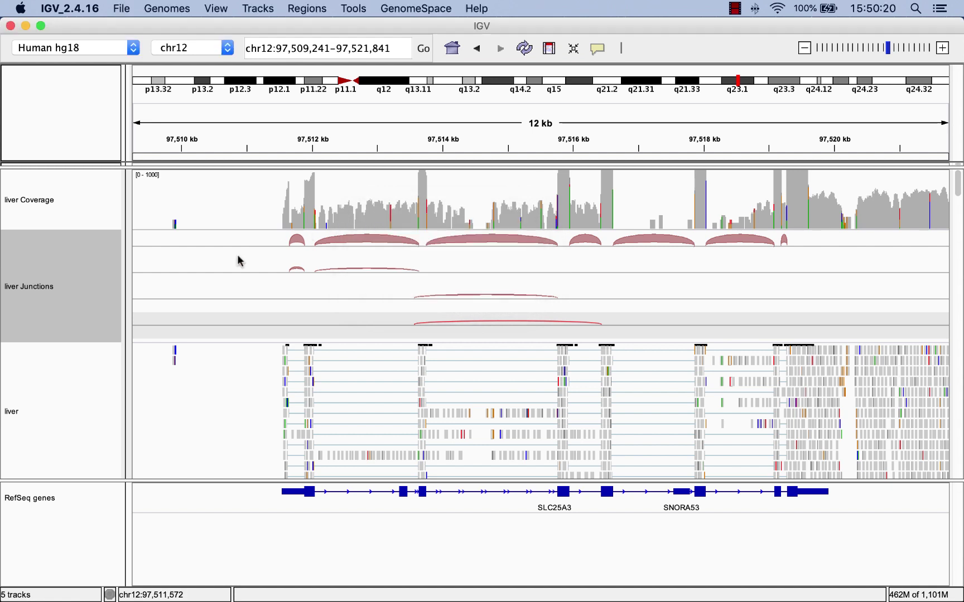
# Switch the liver Junctions track to Squished, then to Collapsed display mode
pyautogui.rightClick(105, 291)
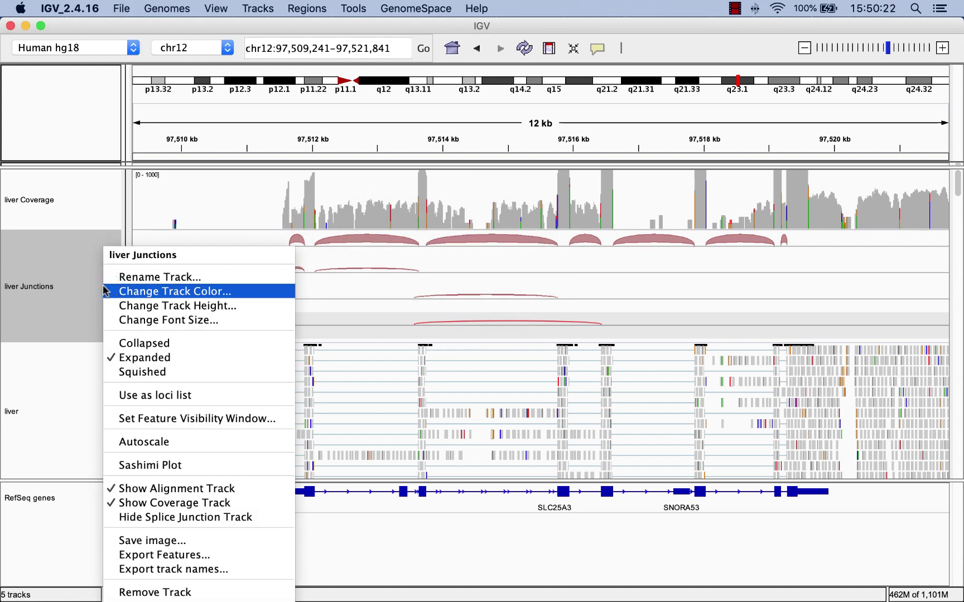
pyautogui.click(137, 373)
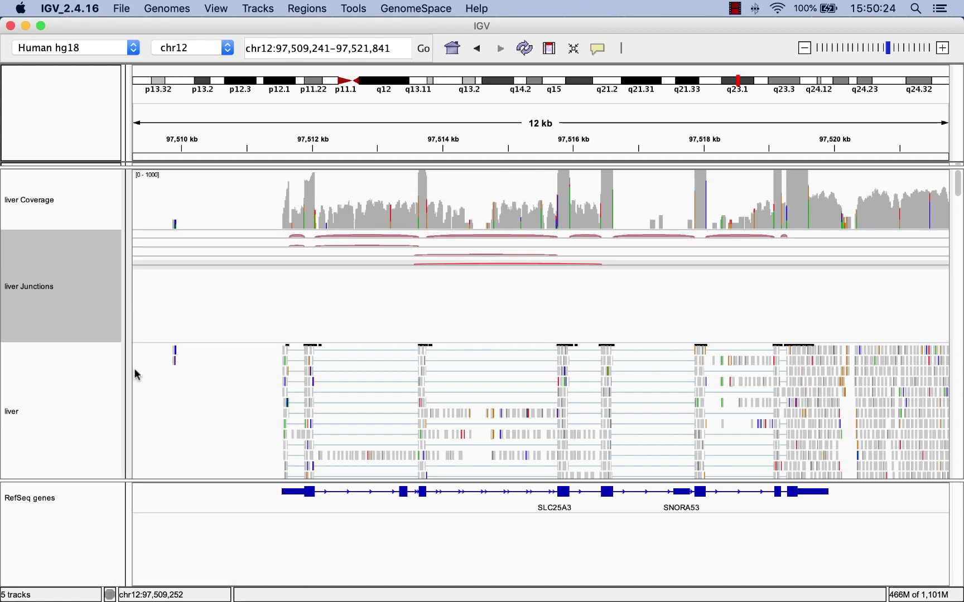
pyautogui.rightClick(89, 289)
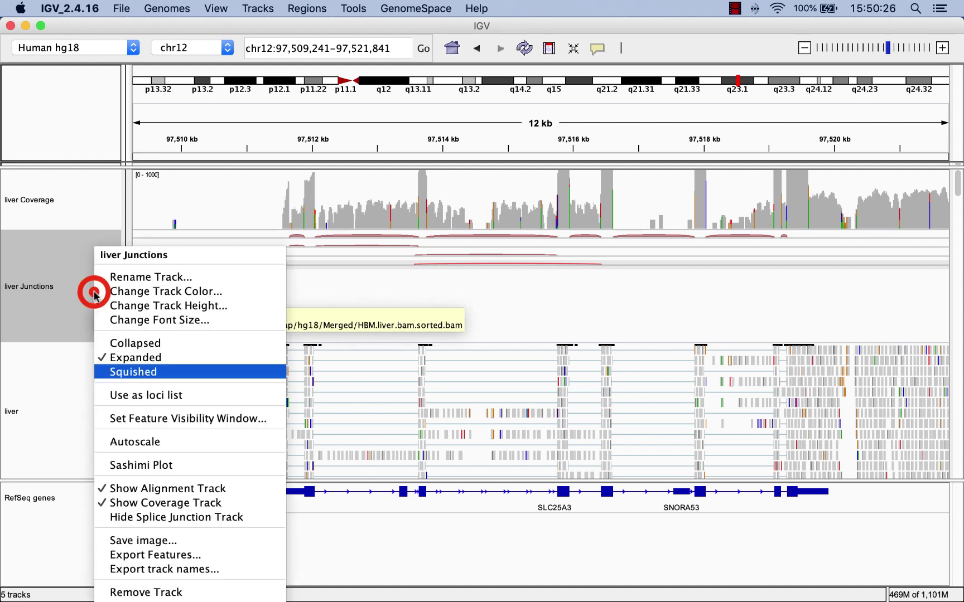
pyautogui.click(107, 344)
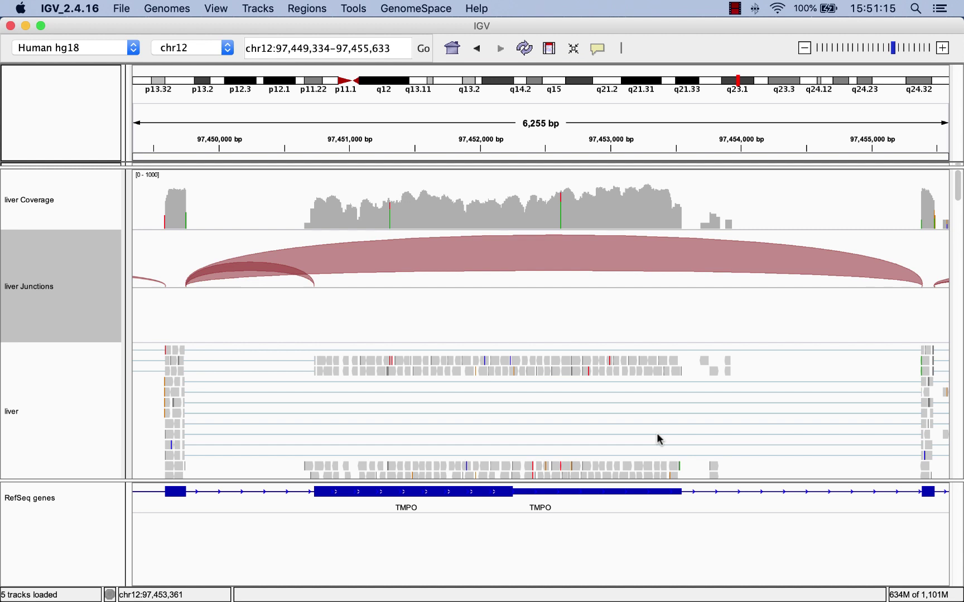
pyautogui.scroll(-10, 658, 438)
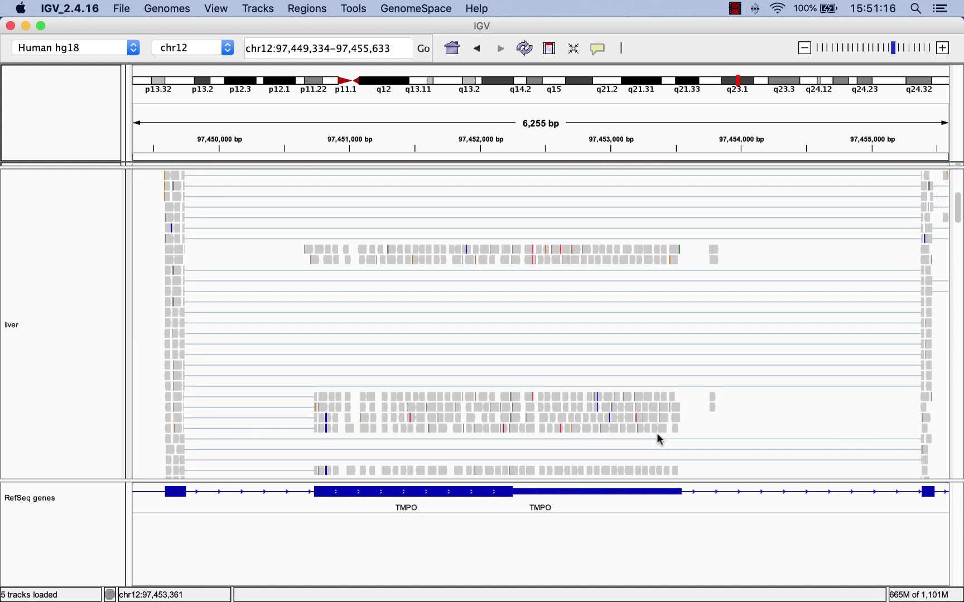
pyautogui.scroll(-5, 659, 439)
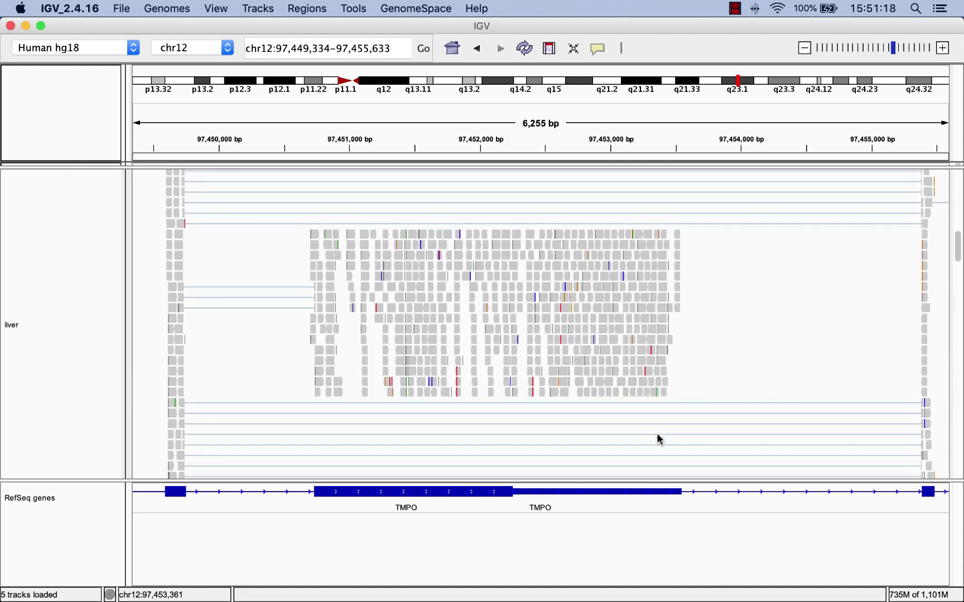
pyautogui.scroll(-5, 660, 440)
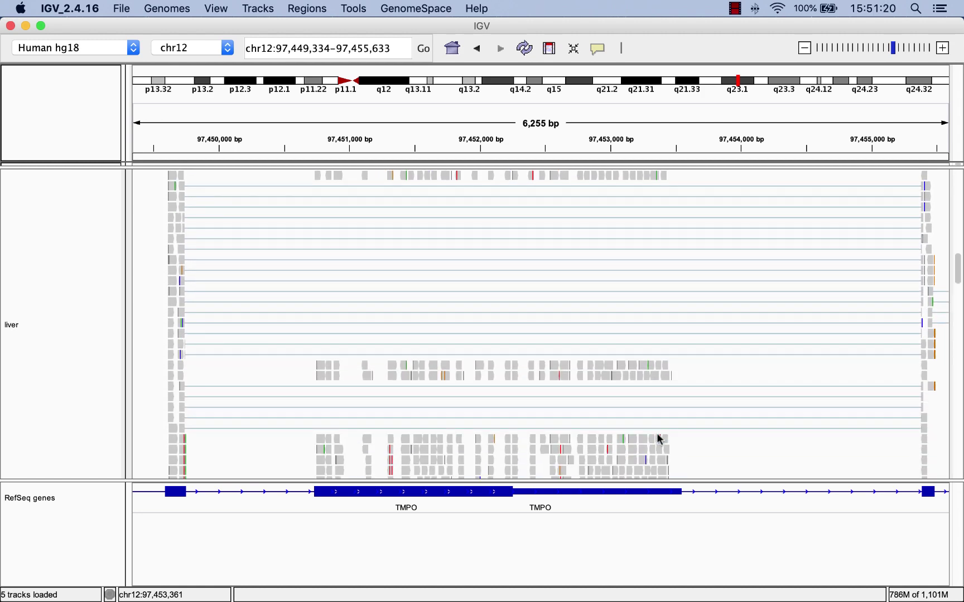
pyautogui.scroll(6, 659, 439)
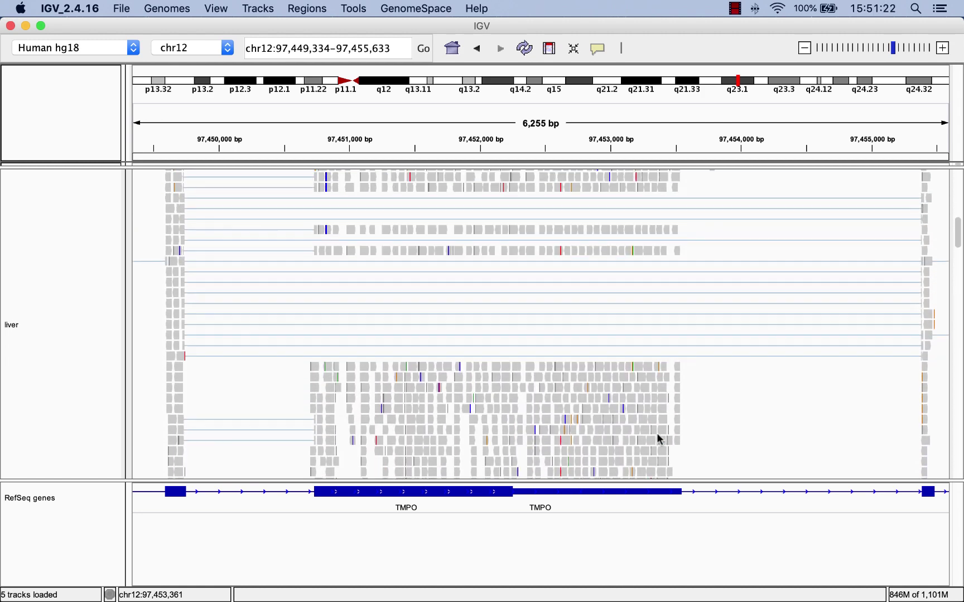
pyautogui.scroll(6, 659, 439)
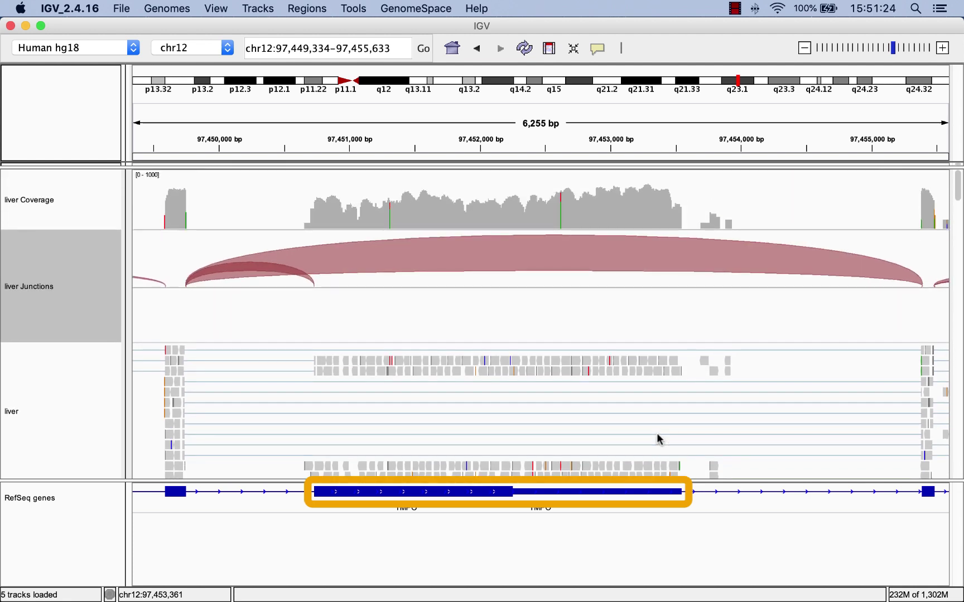
# Set the RefSeq genes track to Expanded display mode
pyautogui.rightClick(628, 506)
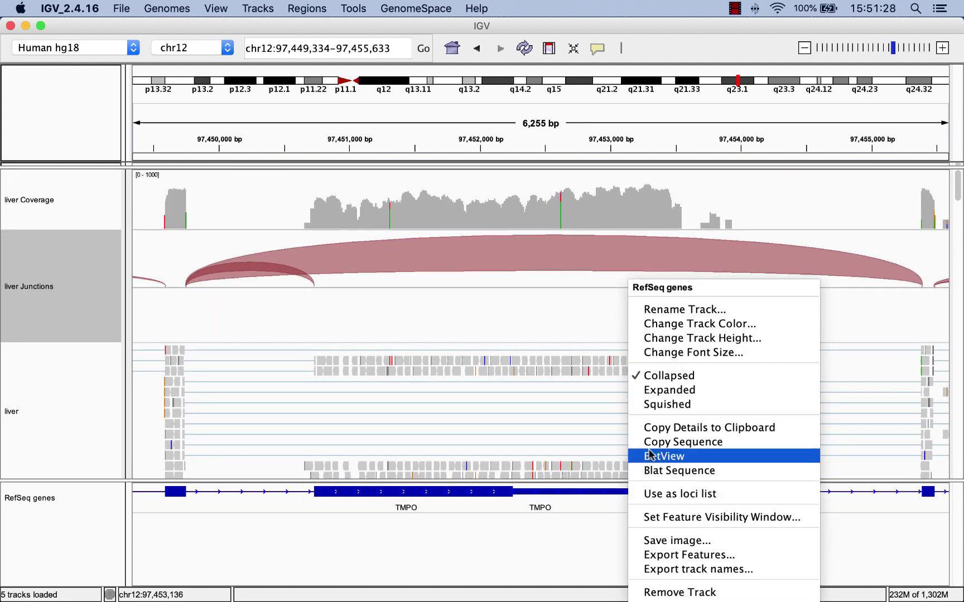
pyautogui.click(641, 390)
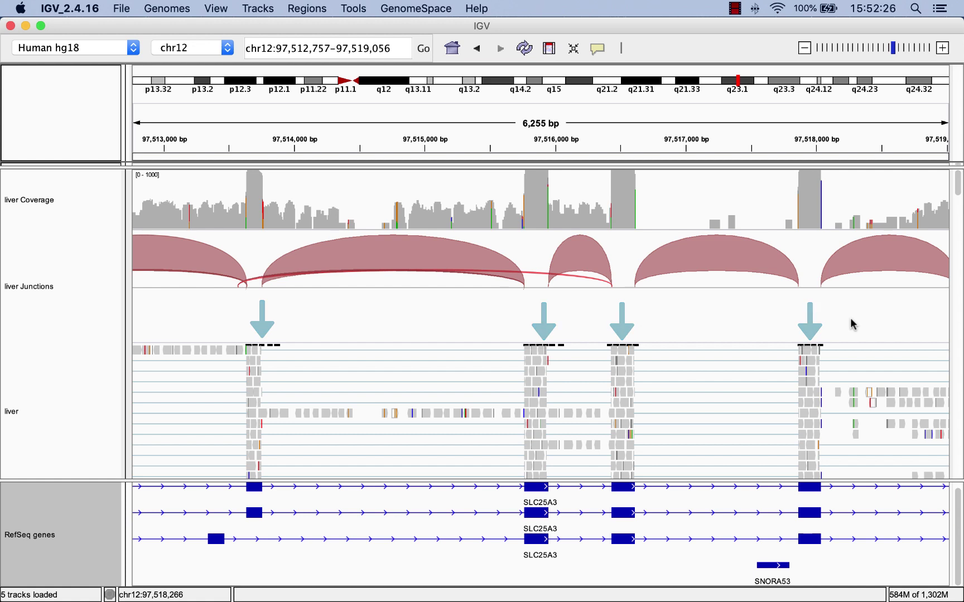
pyautogui.click(216, 8)
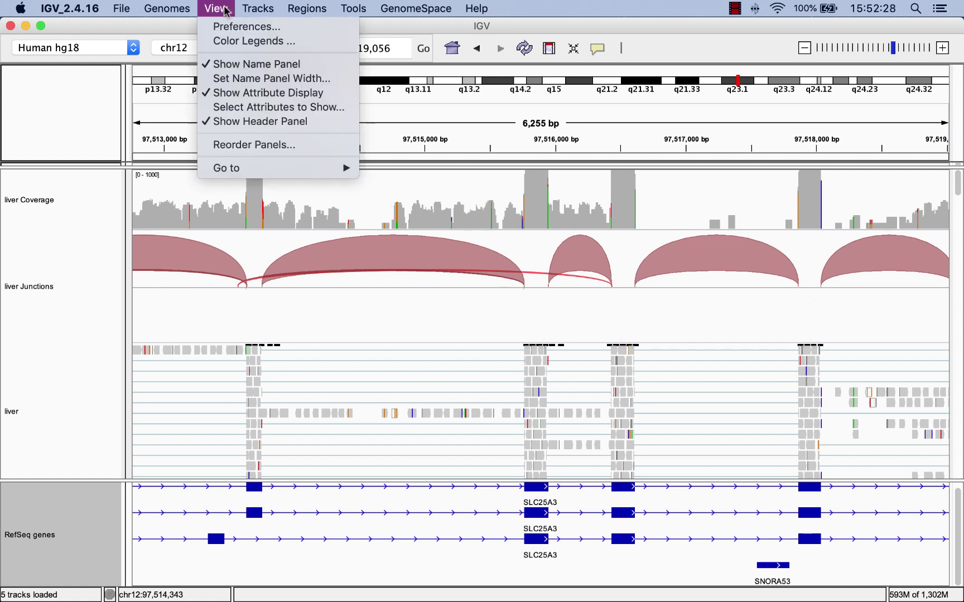
pyautogui.click(205, 27)
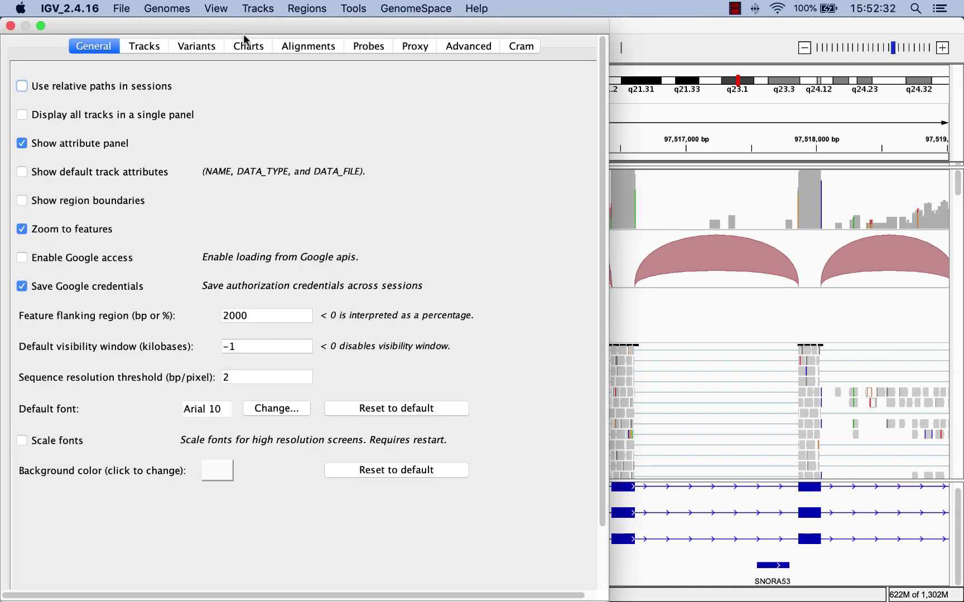
pyautogui.click(314, 48)
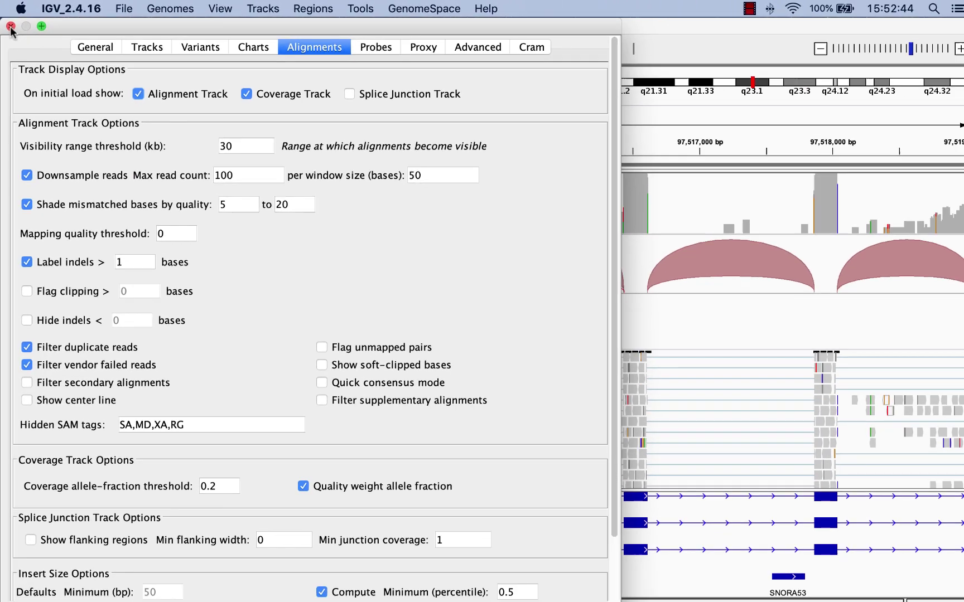
pyautogui.click(11, 27)
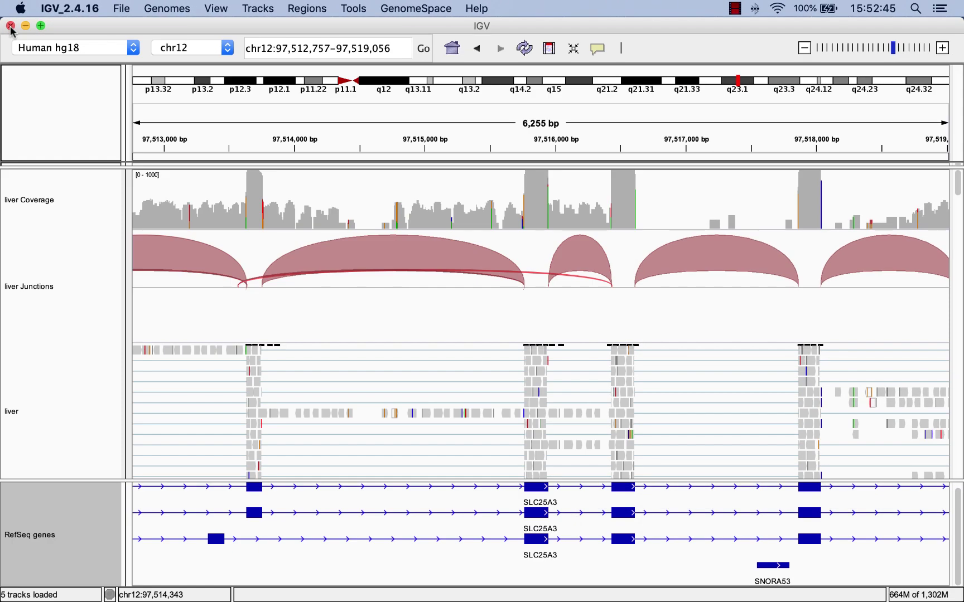